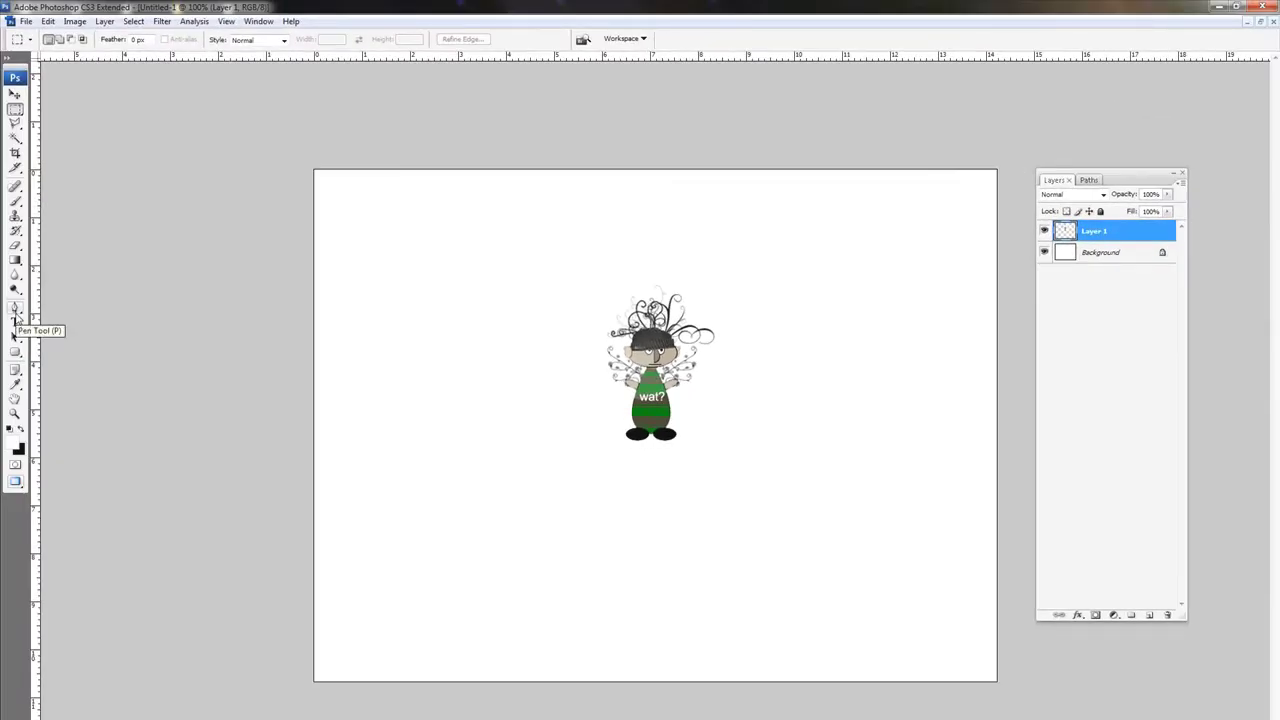
Choose the Pen Tool to trace an outline around the character
left_click(15, 308)
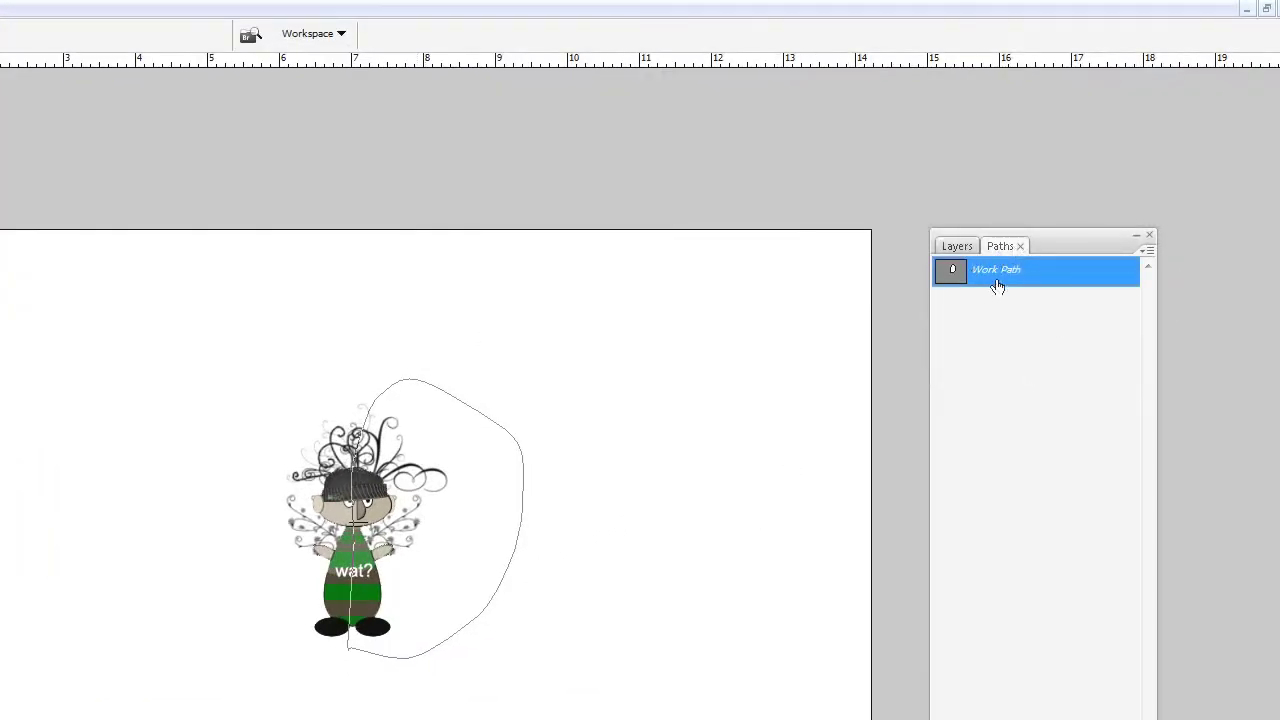
Load the Work Path around the character's right half as a selection, then return to Layers
left_click(958, 280, "ctrl")
left_click(986, 437)
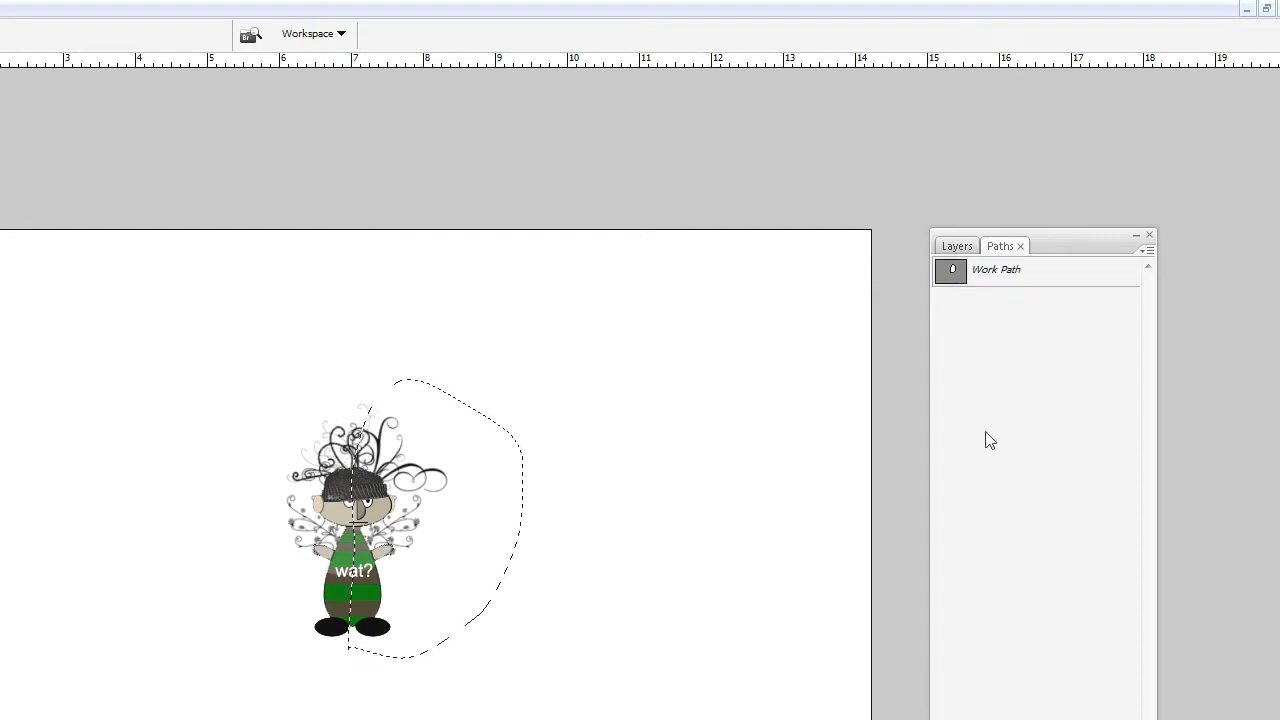
left_click(960, 246)
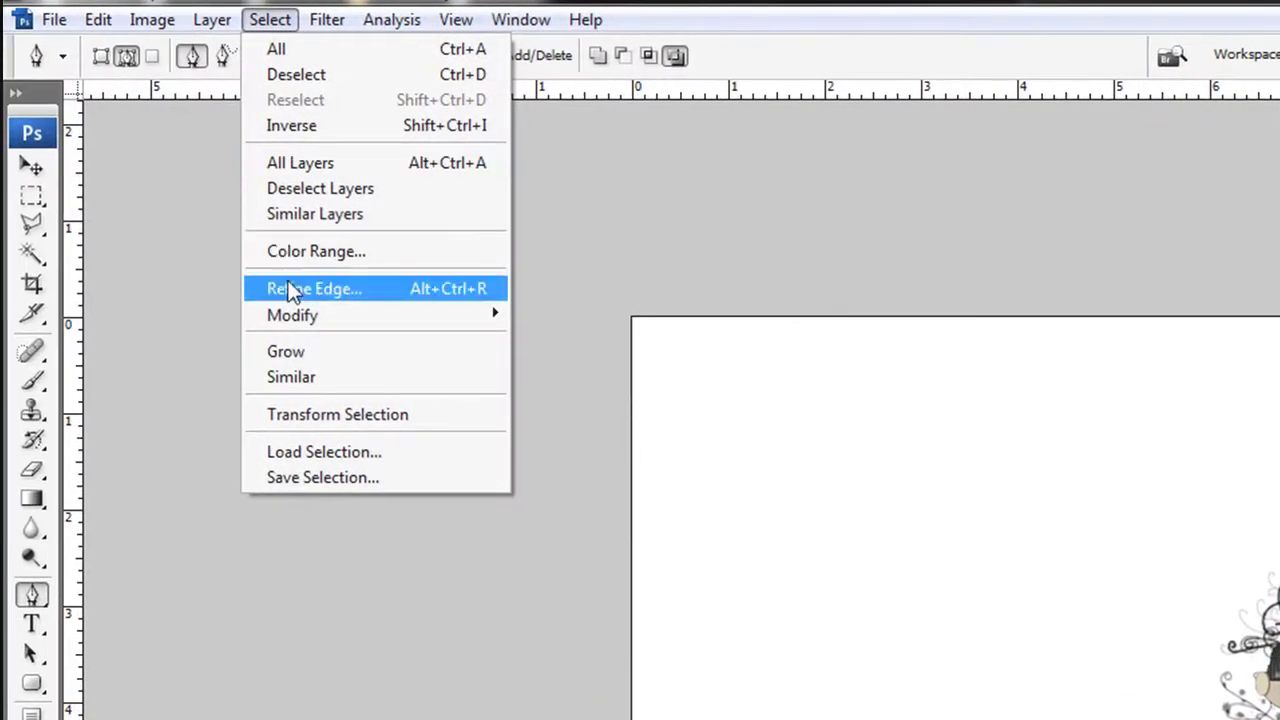
Apply Select > Modify > Feather with a 10-pixel radius to the right-half selection
mouse_move(287, 314)
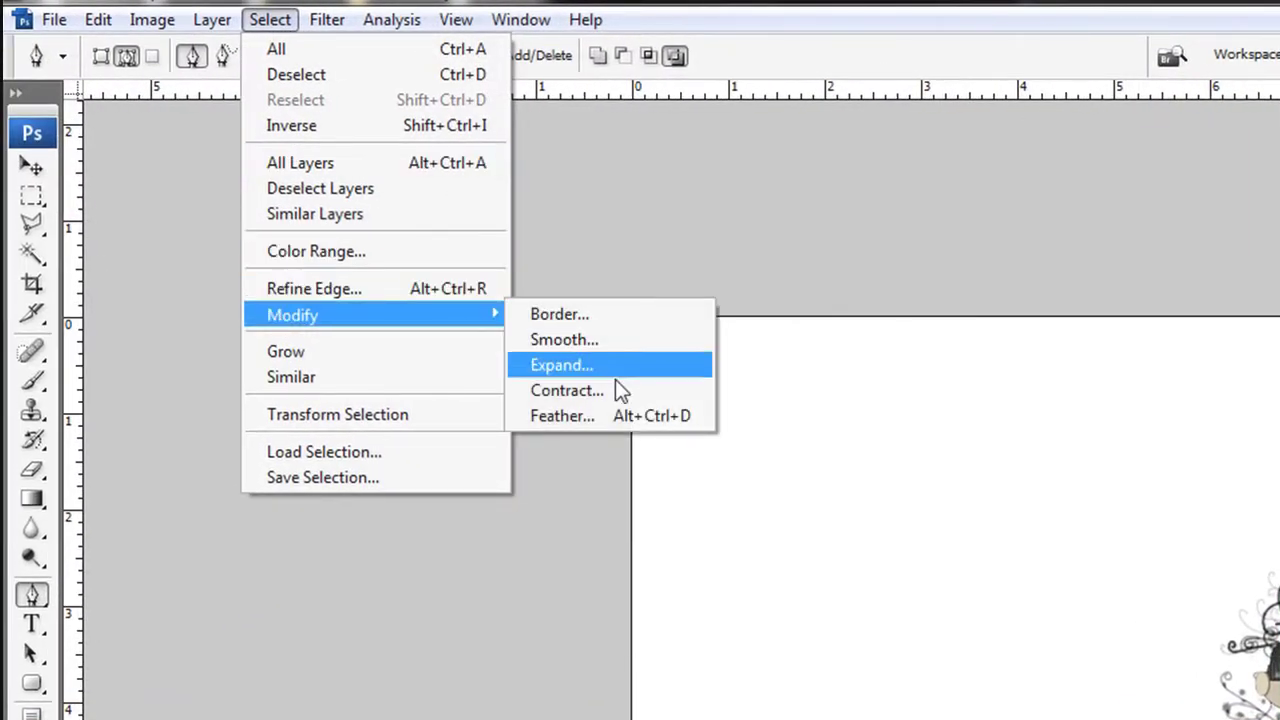
left_click(609, 414)
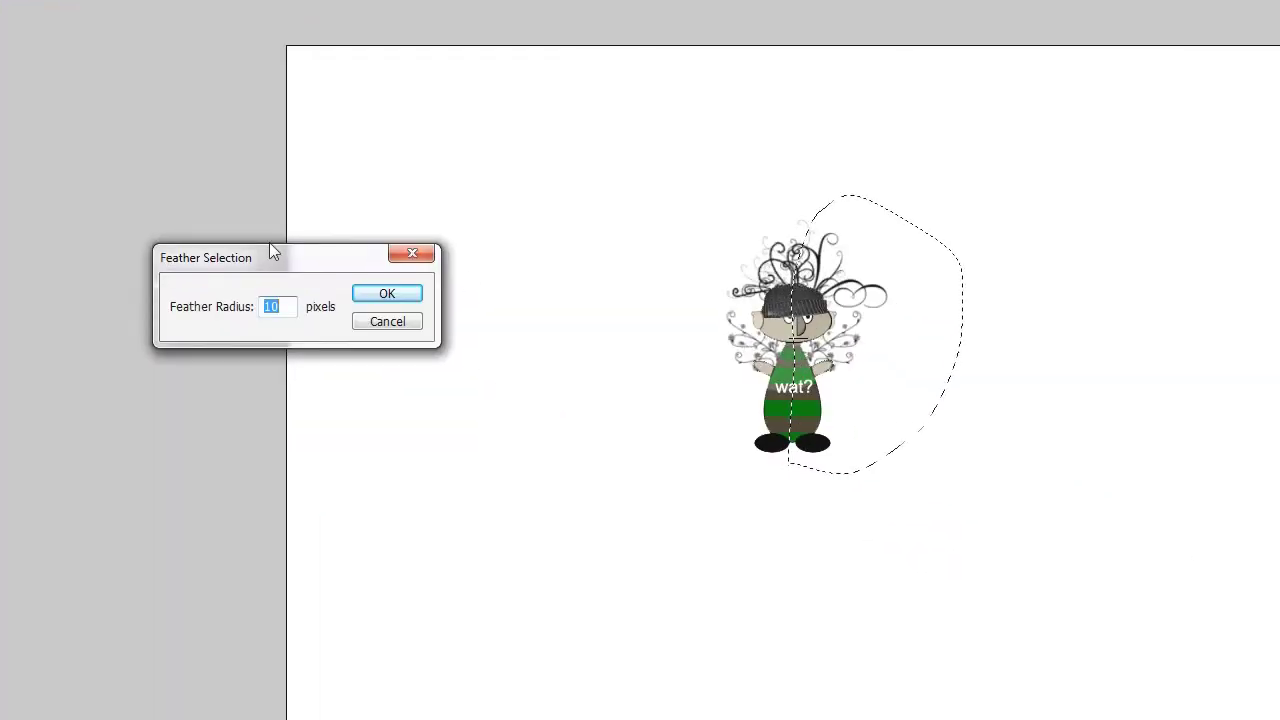
left_click_drag(269, 243, 500, 420)
left_click_drag(574, 437, 651, 522)
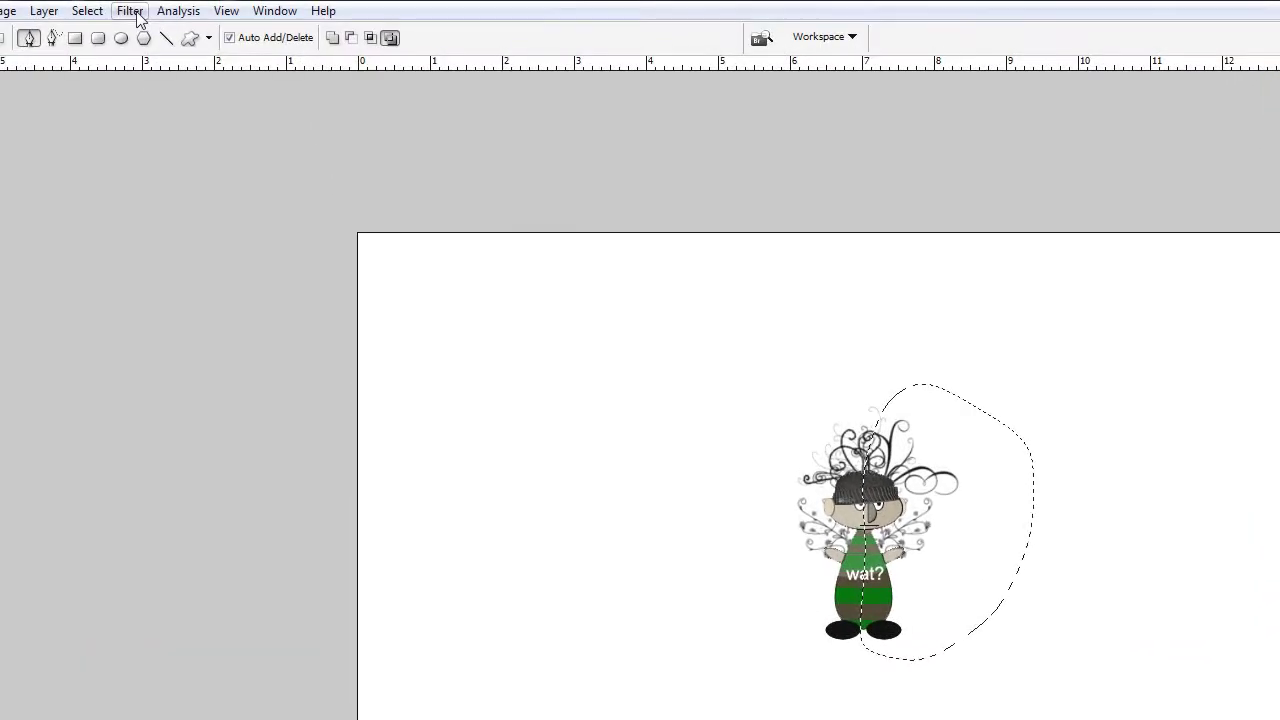
Show all hidden Filter menu items to expose Pixelate > Mosaic
left_click(132, 11)
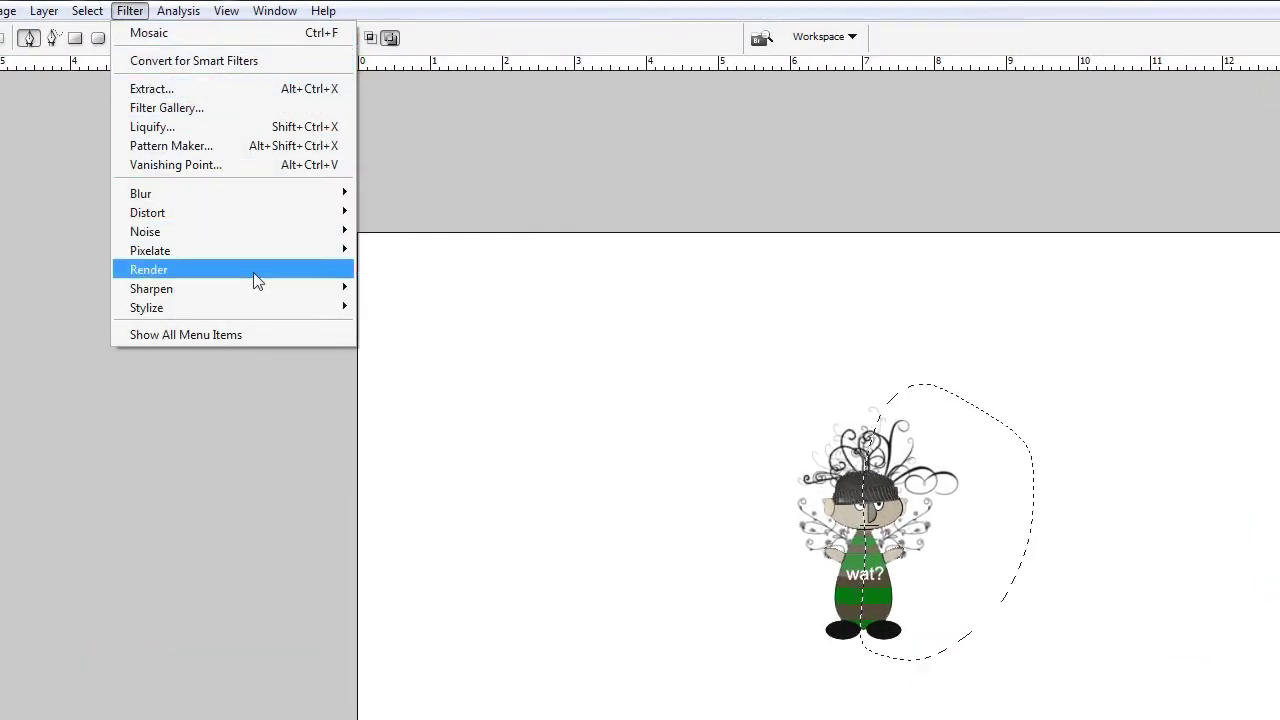
left_click(269, 336)
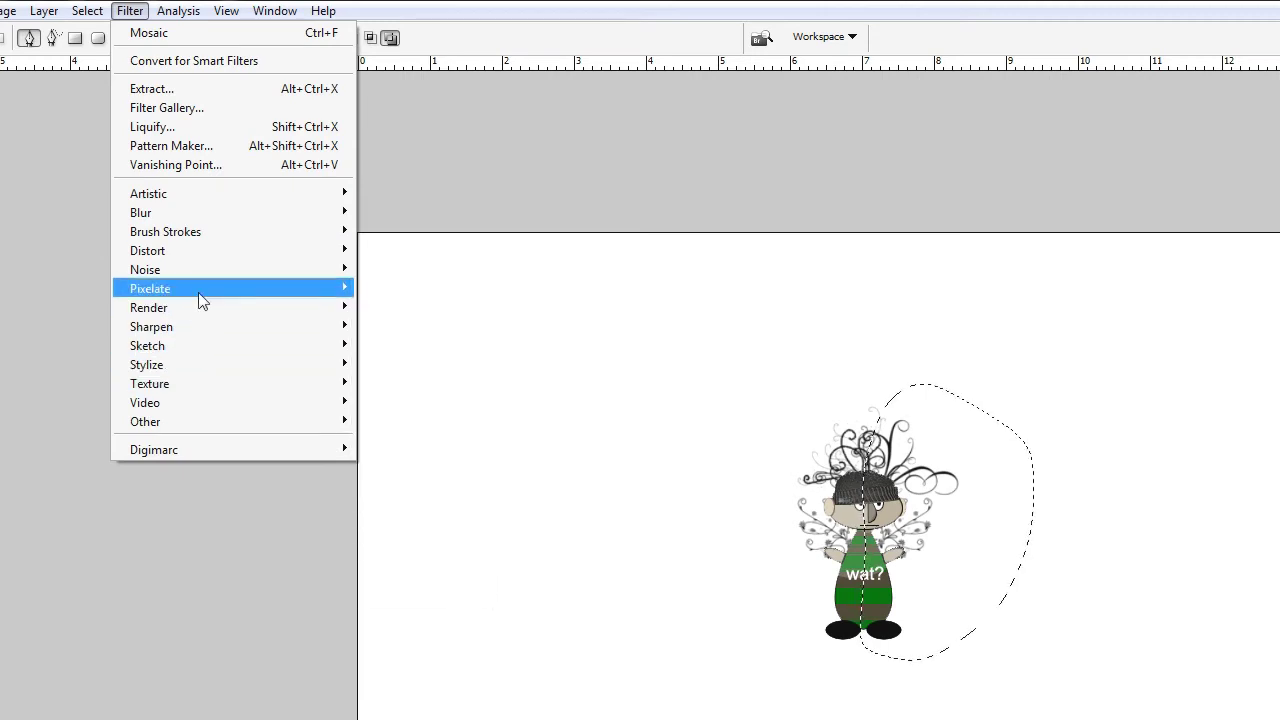
mouse_move(200, 300)
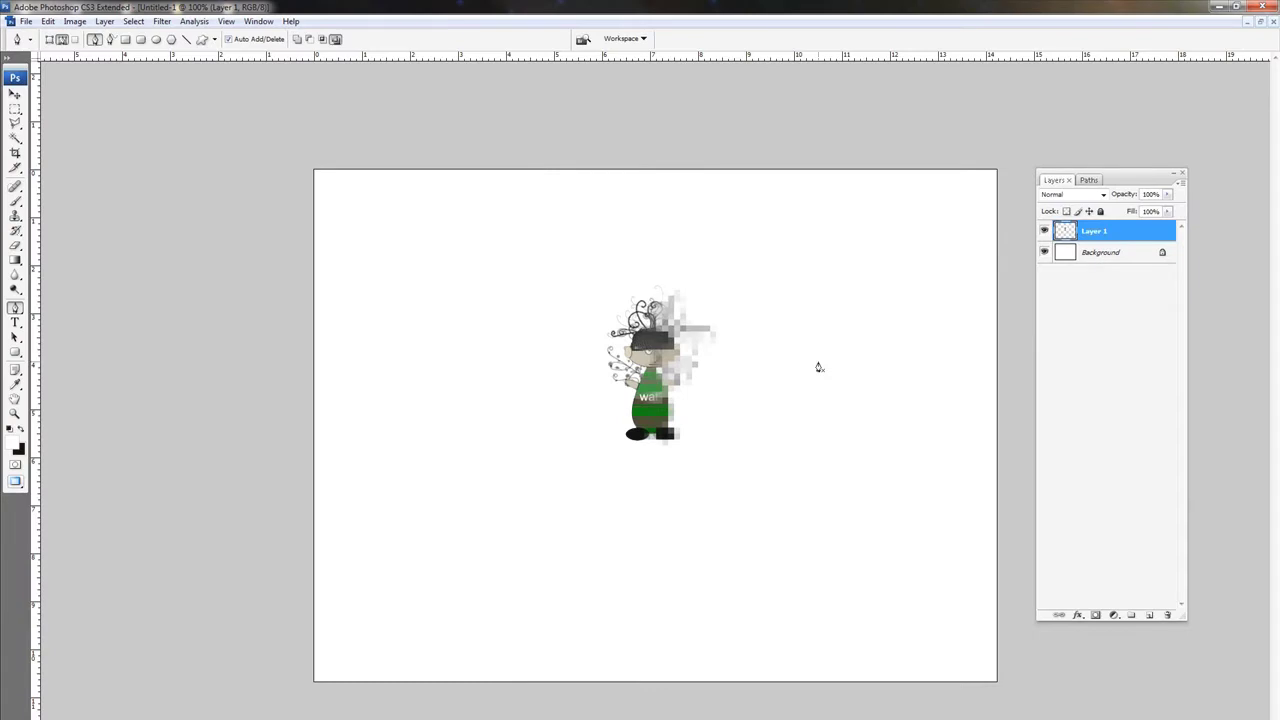
Draw a rectangular marquee below the character, then deselect it
left_click(15, 108)
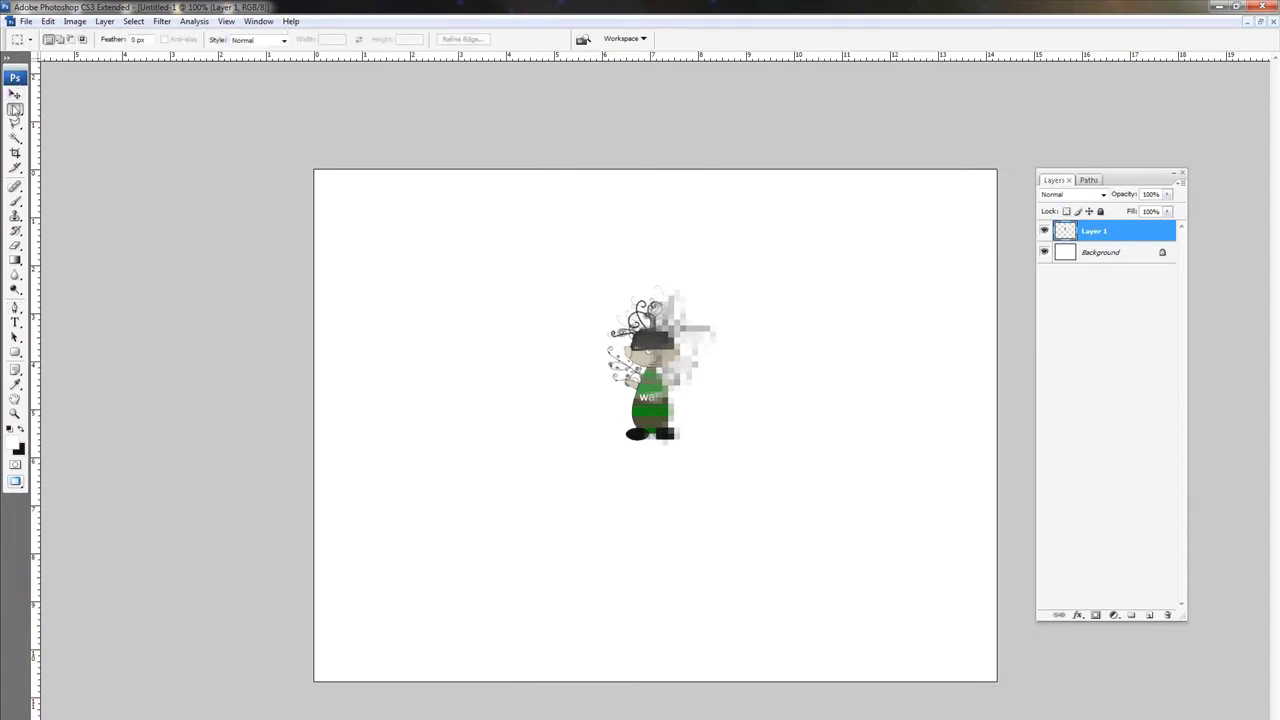
left_click_drag(696, 471, 604, 443)
key("ctrl+d")
Rename Layer 1 to 'friend' and duplicate it as 'friend copy'
mouse_move(1094, 238)
left_mouse_down()
mouse_move(1098, 283)
mouse_move(1098, 238)
left_mouse_up()
mouse_move(1105, 234)
left_mouse_down()
mouse_move(1150, 470)
mouse_move(1152, 615)
mouse_move(1099, 232)
left_mouse_up()
double_click(1099, 232)
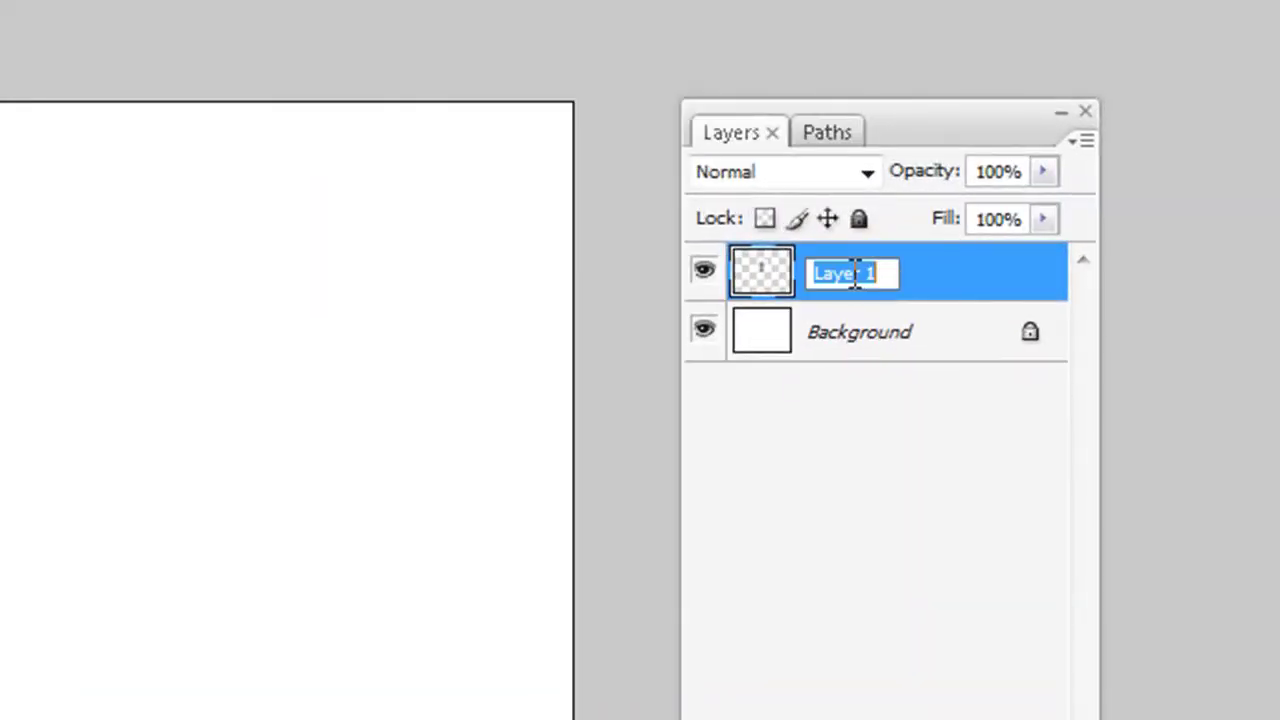
type("friend")
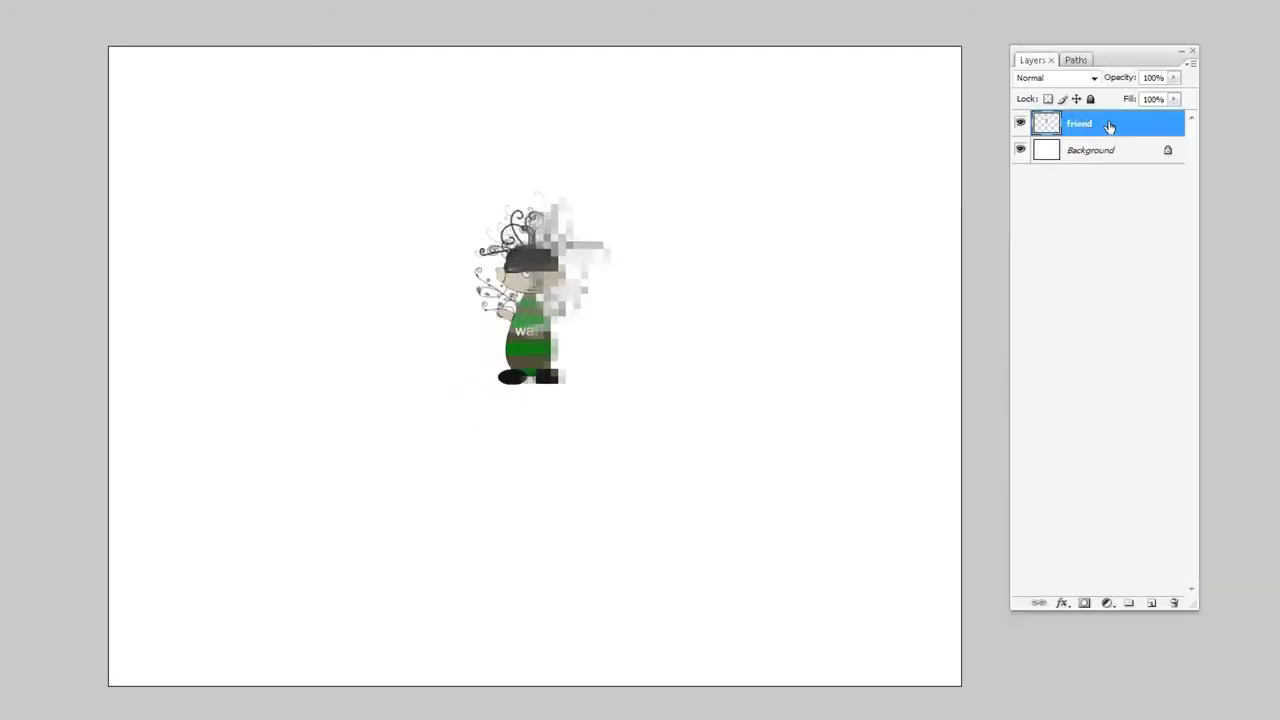
left_click_drag(1109, 125, 1152, 603)
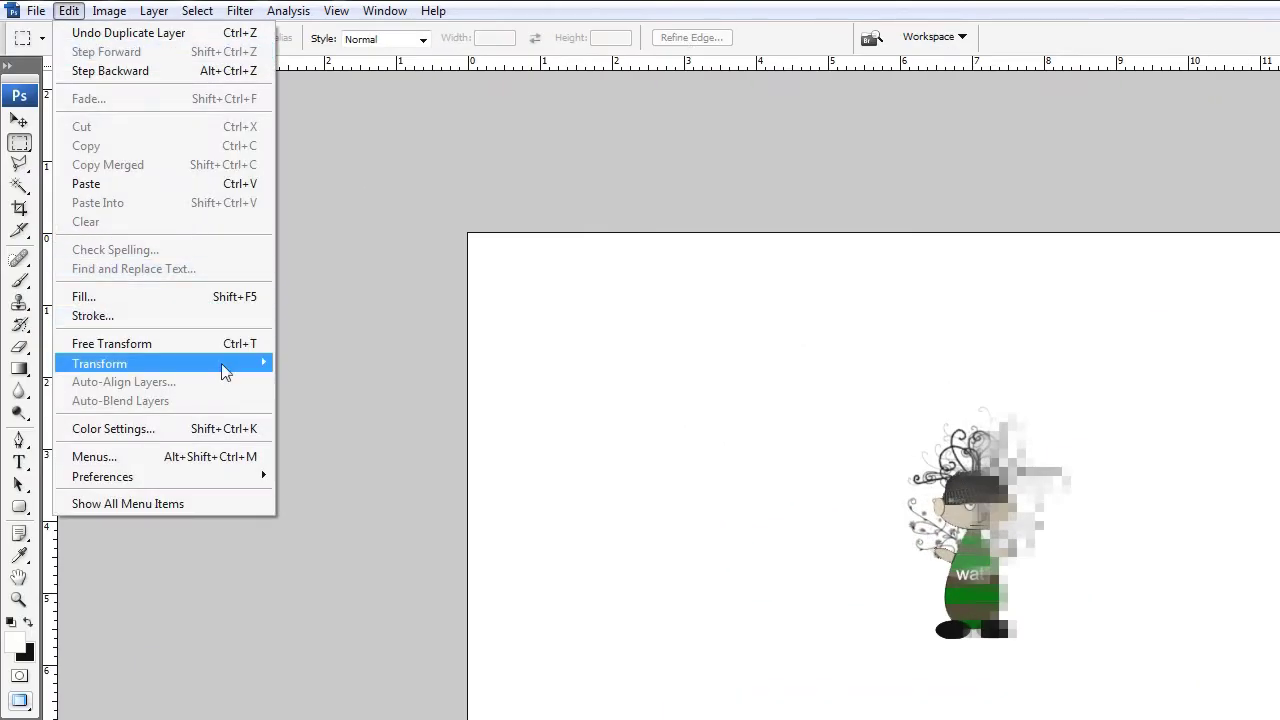
Flip friend copy vertically and move it down so the characters mirror at the shoes
mouse_move(225, 368)
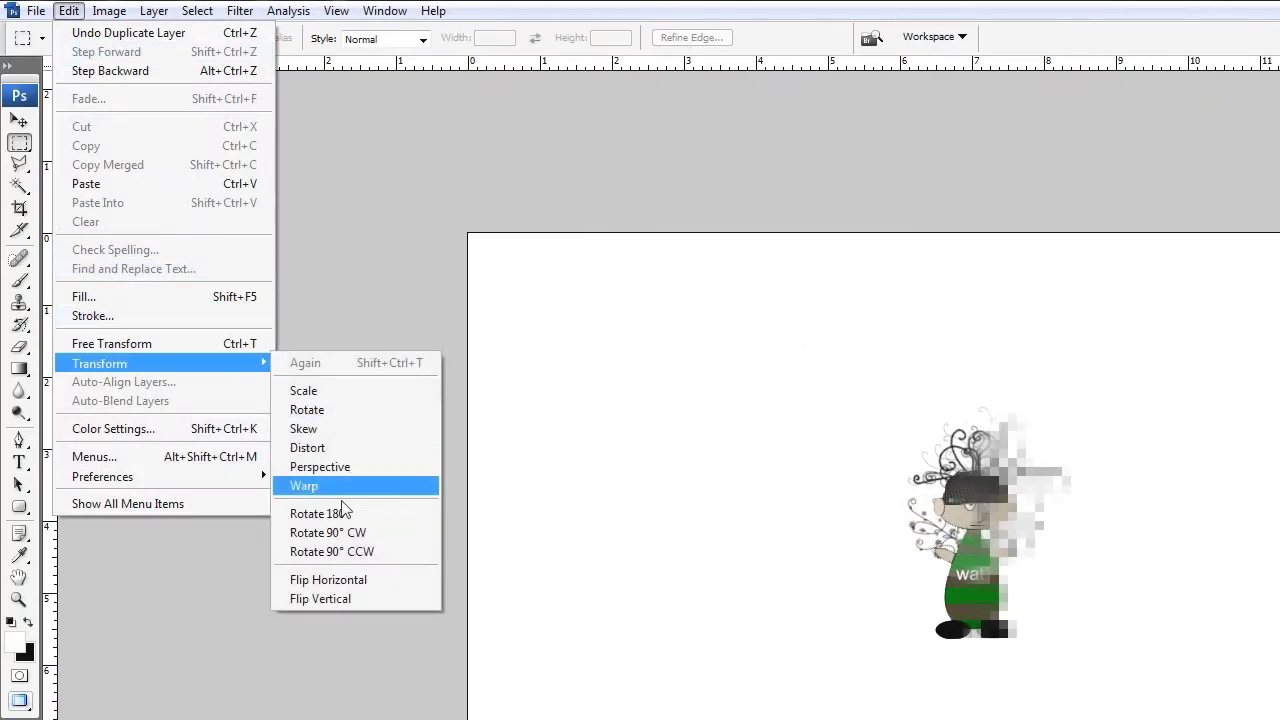
left_click(376, 598)
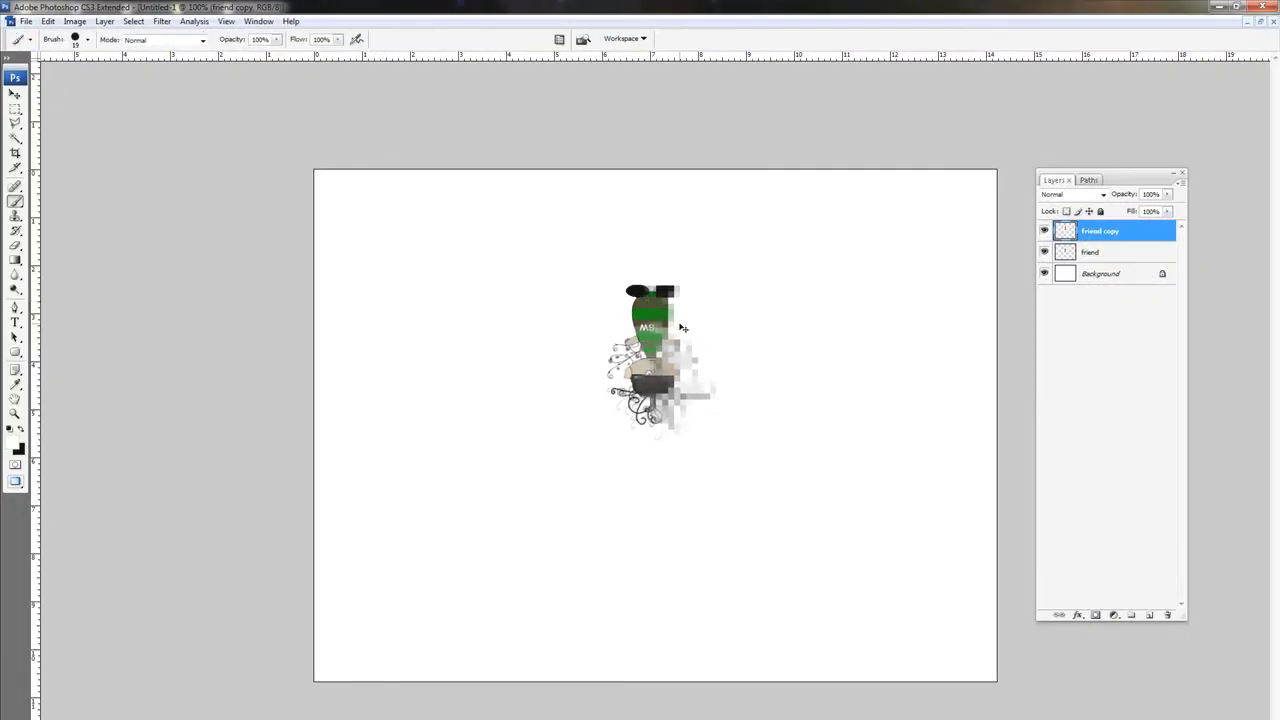
left_click_drag(668, 318, 654, 468)
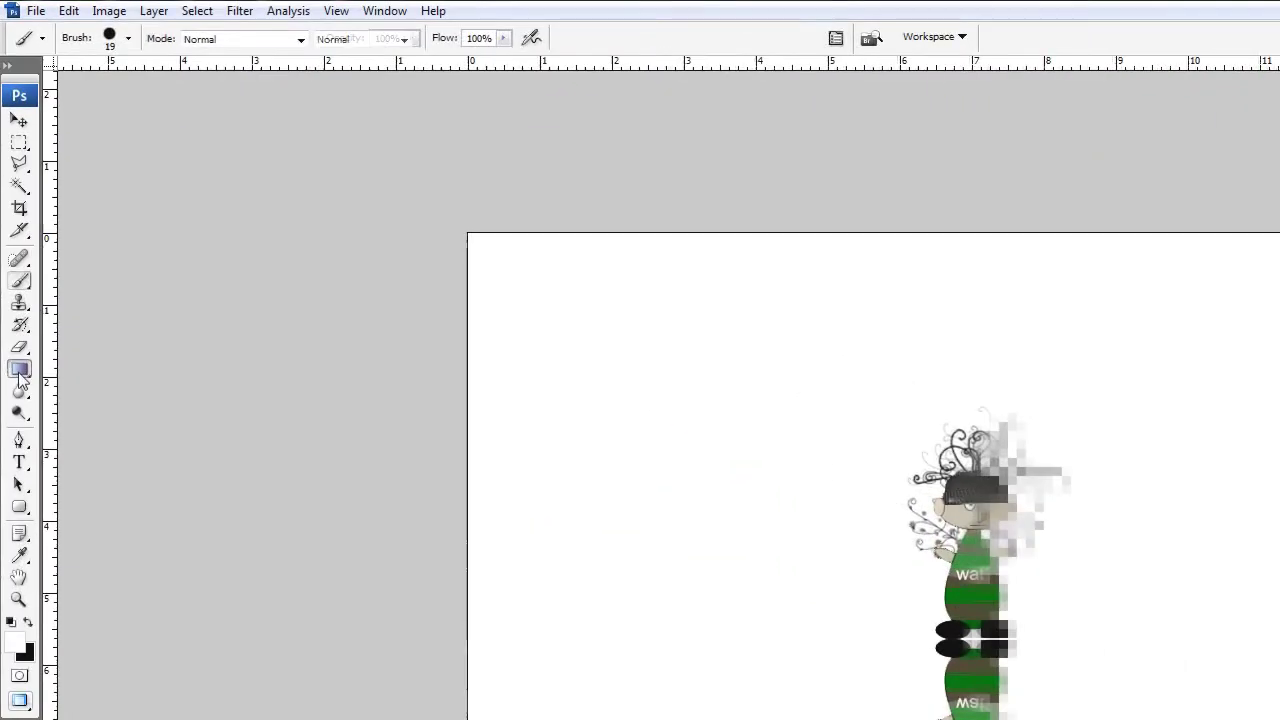
Set the Gradient tool to Foreground to Transparent with black foreground and Linear Light mode
left_click(19, 371)
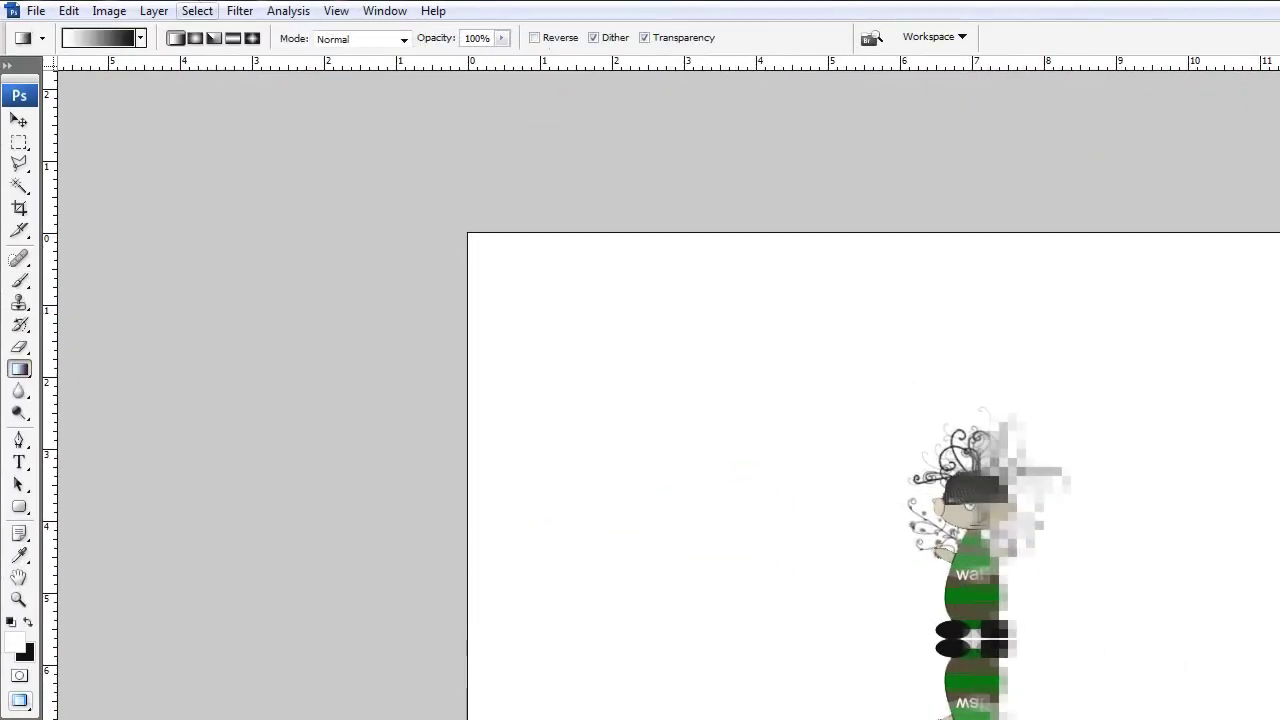
left_click(98, 42)
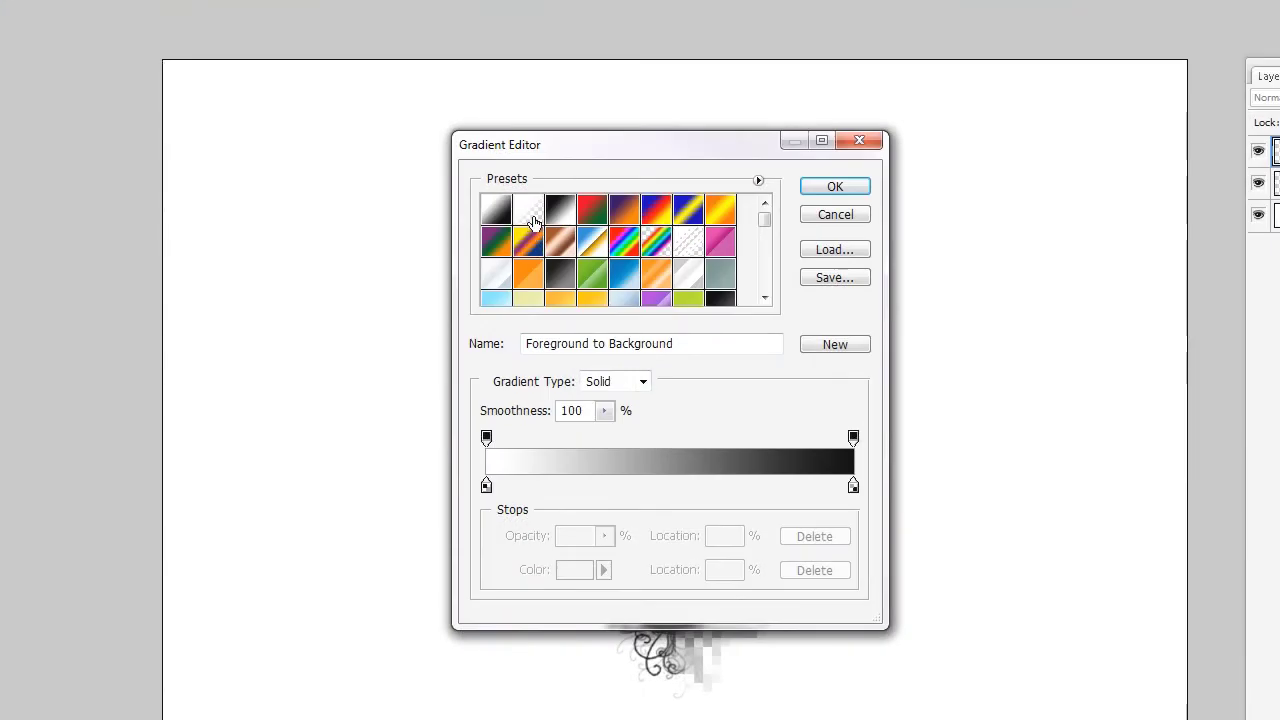
left_click(530, 220)
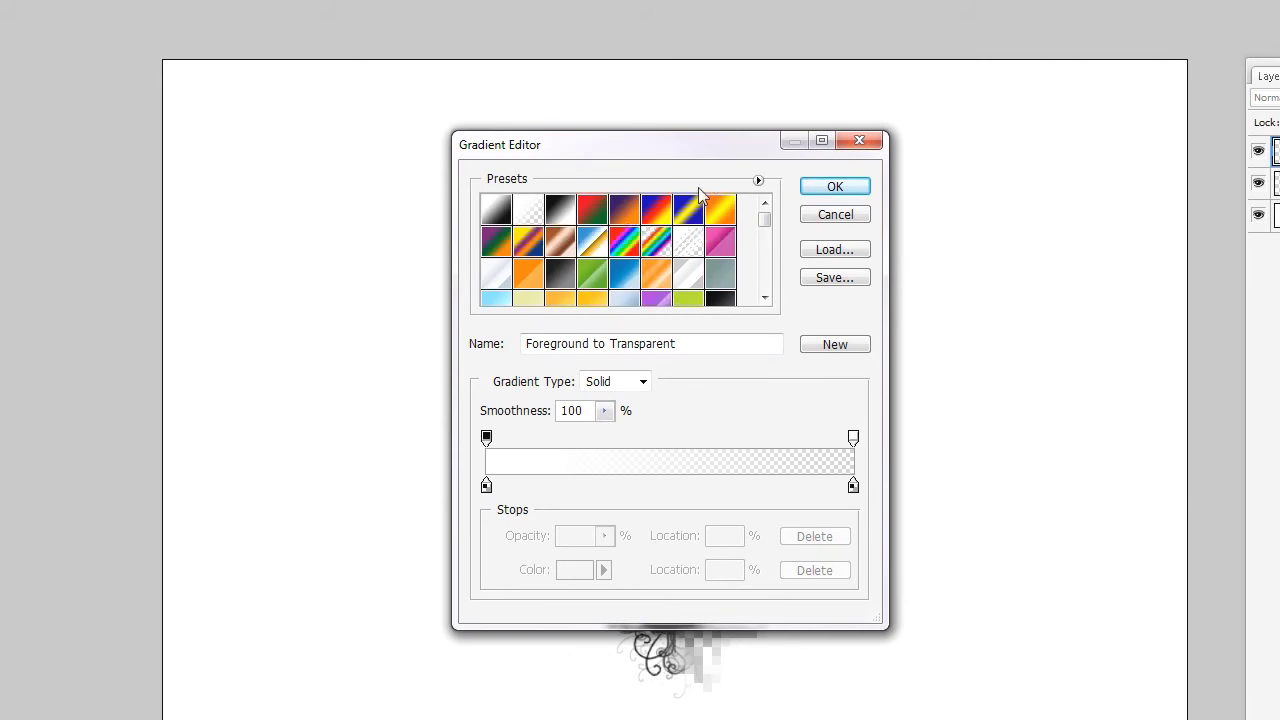
left_click(833, 188)
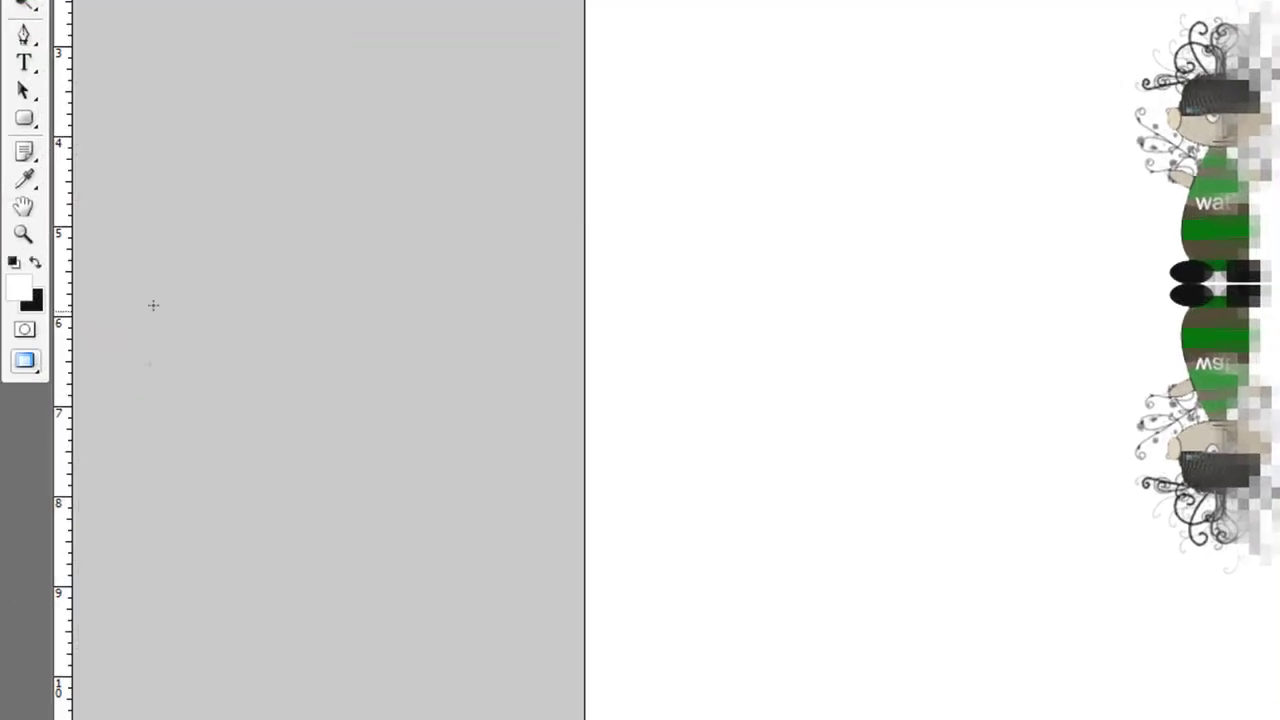
left_click(36, 263)
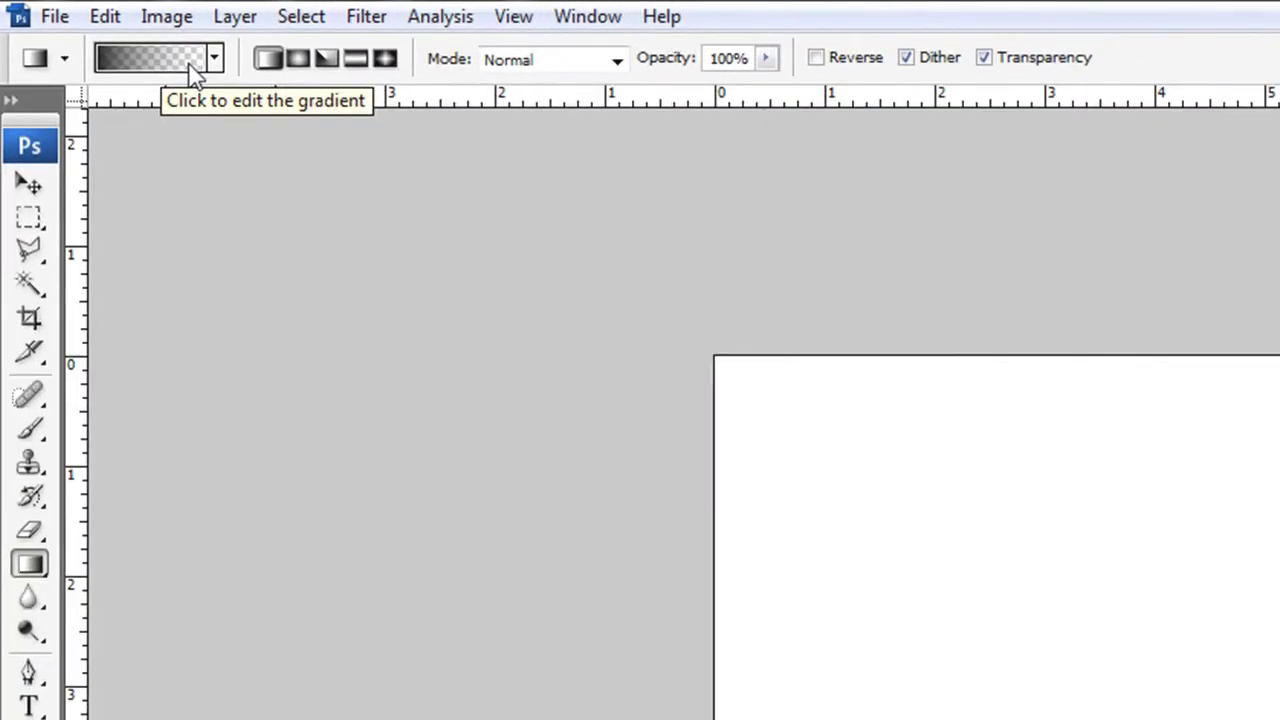
left_click(616, 60)
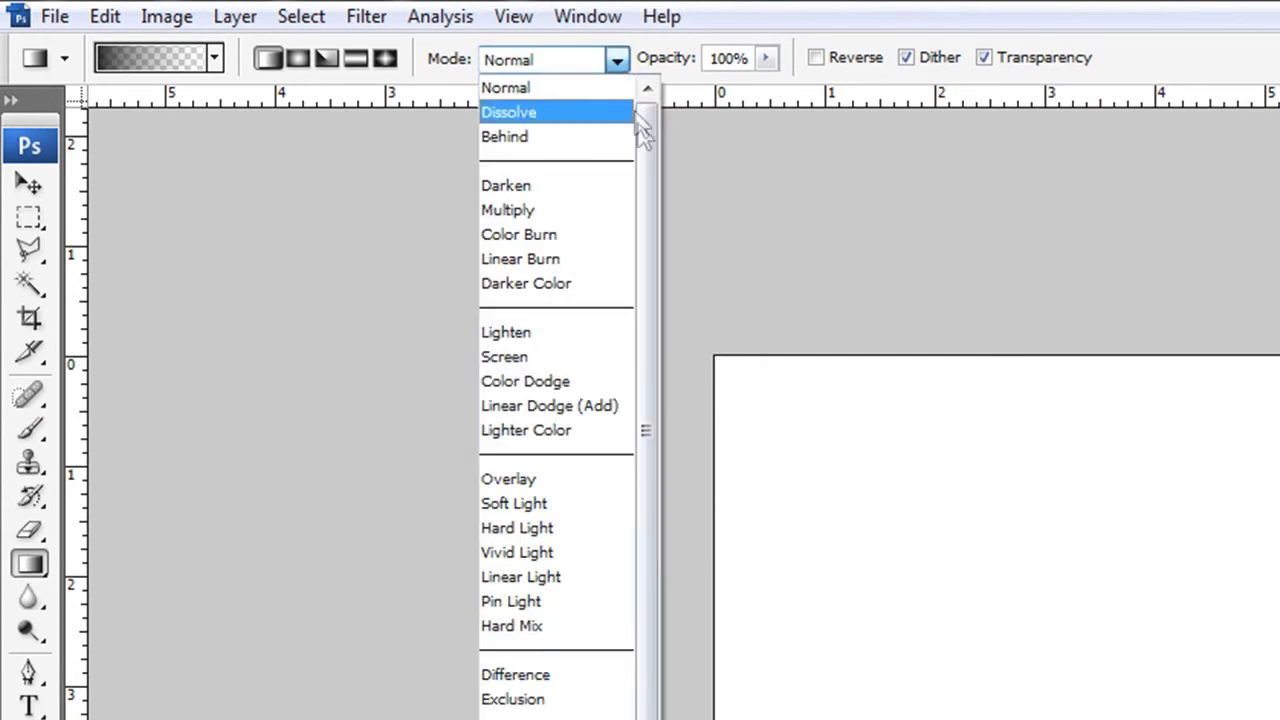
left_click(540, 580)
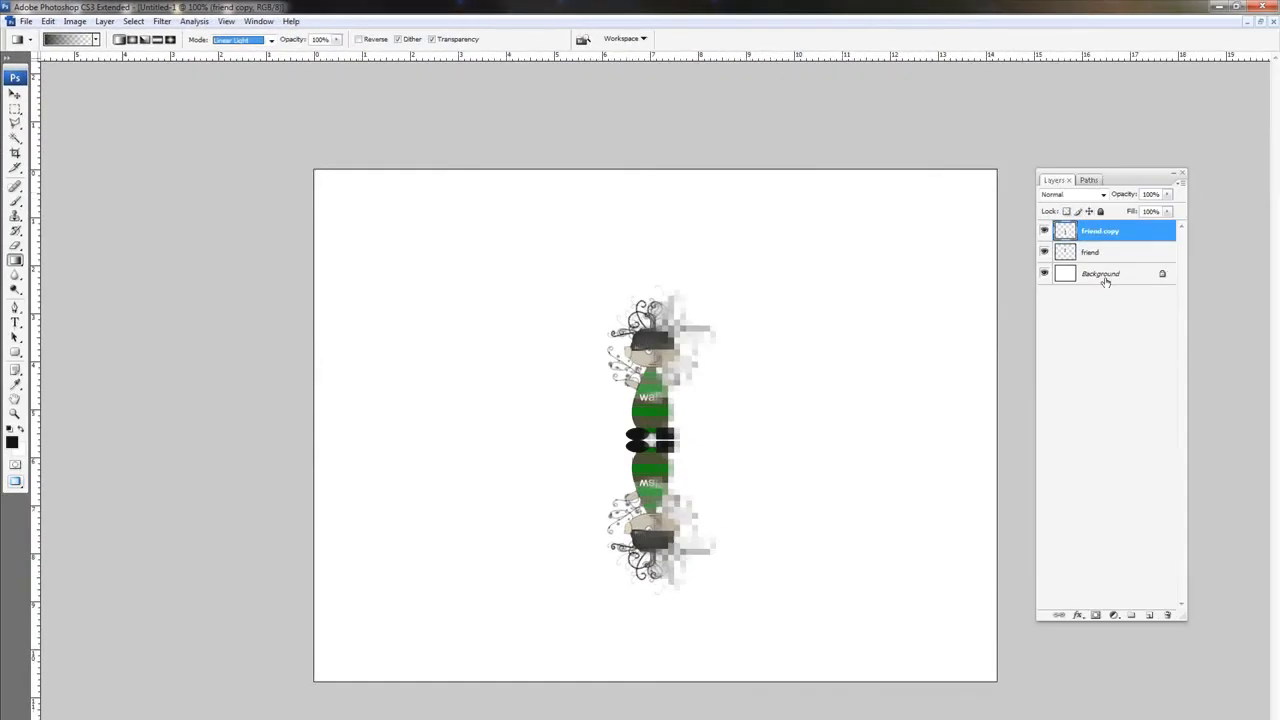
Mask friend copy and drag a gradient from the reflection's bottom up to the feet, redoing once
left_click(1095, 617)
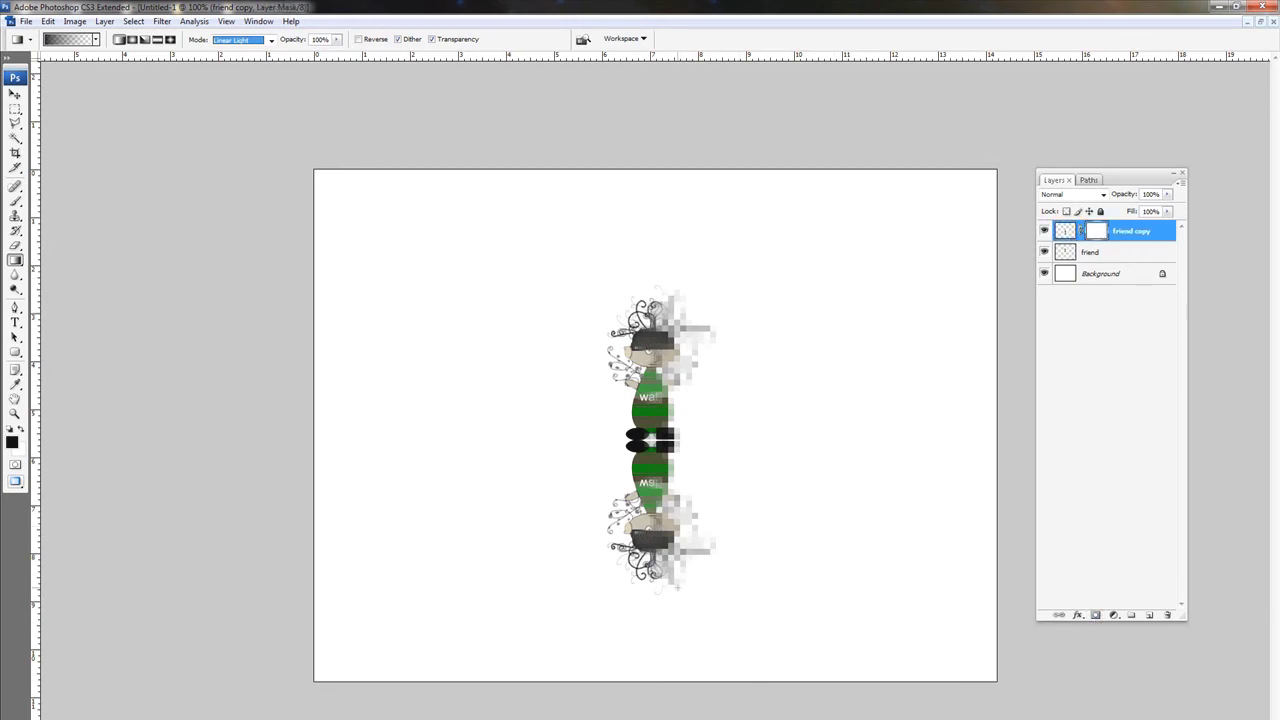
left_click_drag(662, 545, 658, 287)
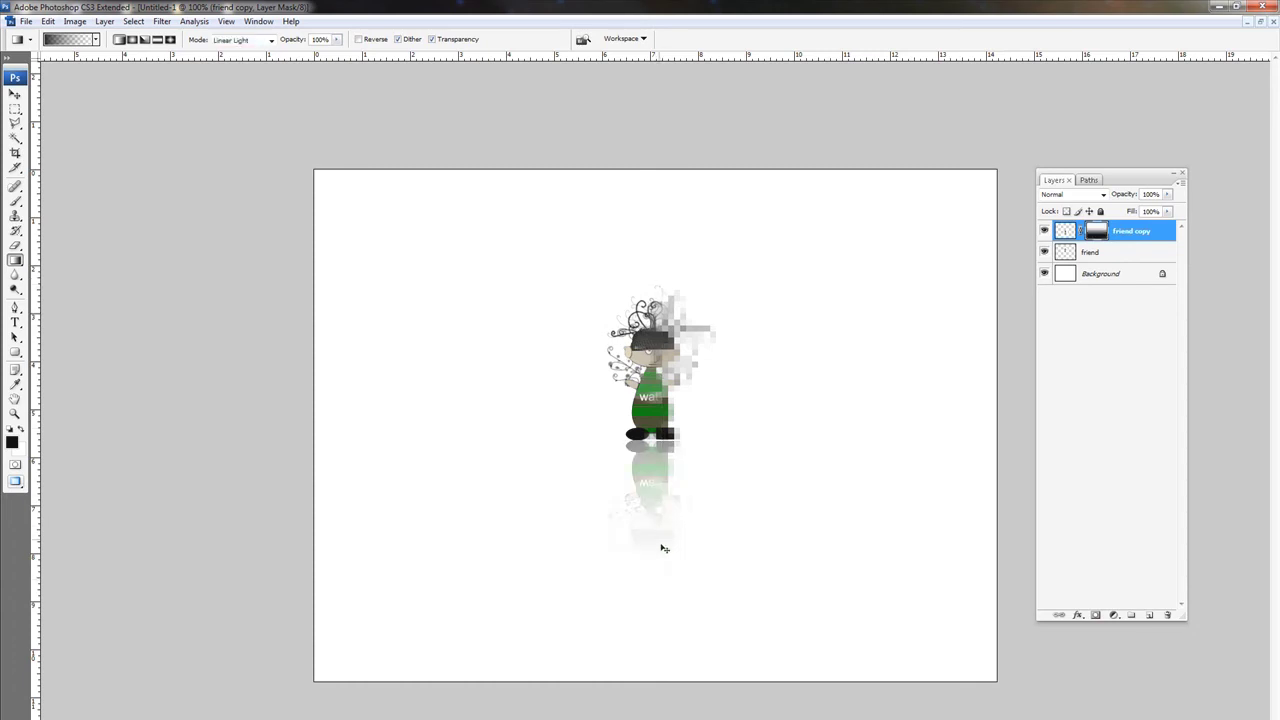
key("ctrl+z")
left_click_drag(661, 540, 660, 245)
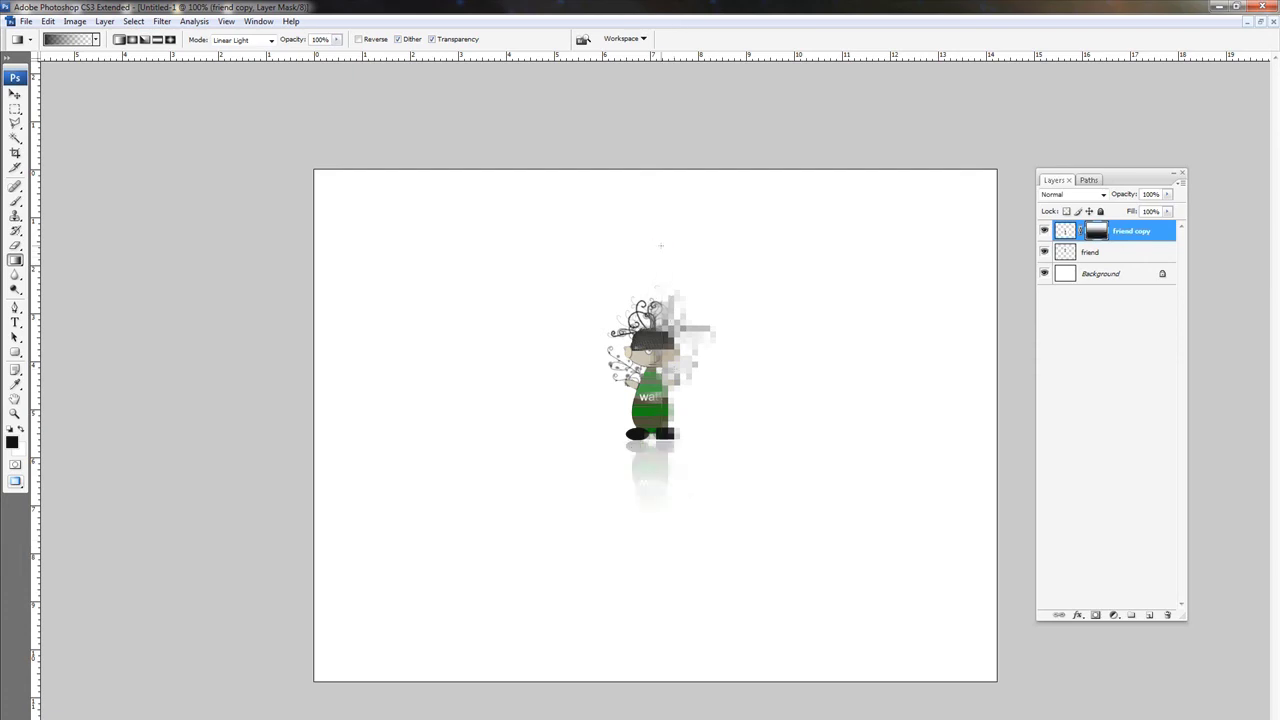